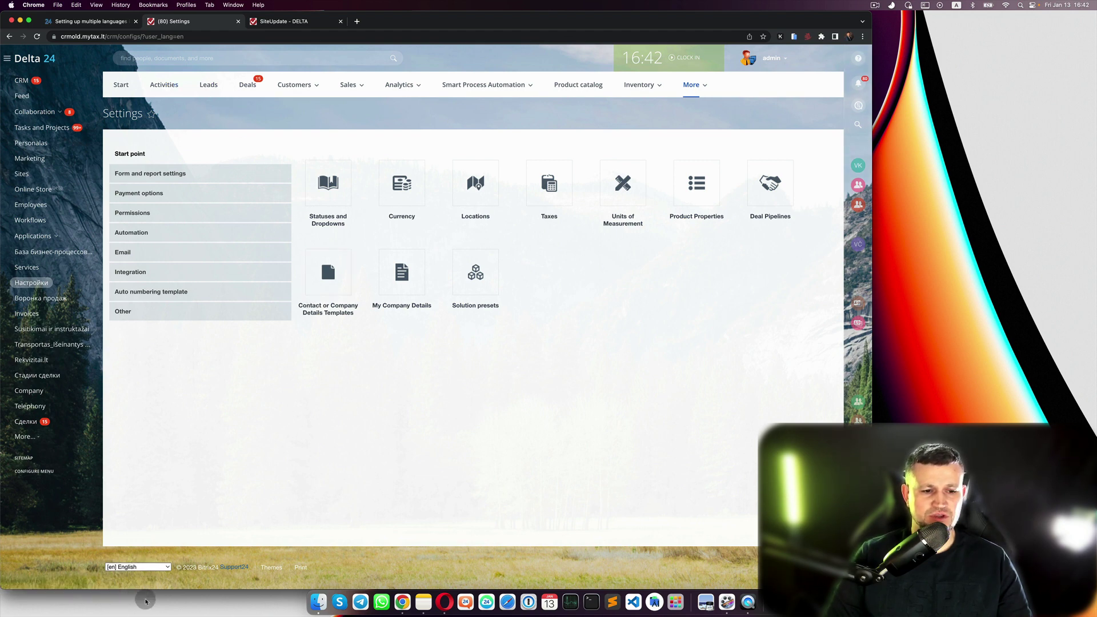
- Switch the interface language to German, then to Spanish
click(148, 567)
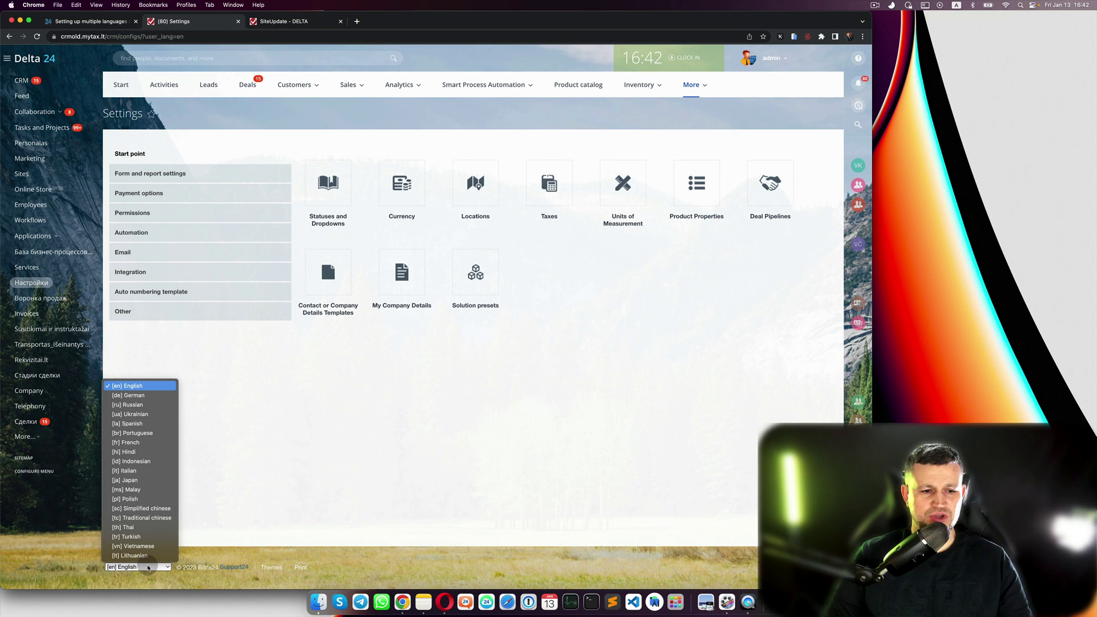
click(152, 398)
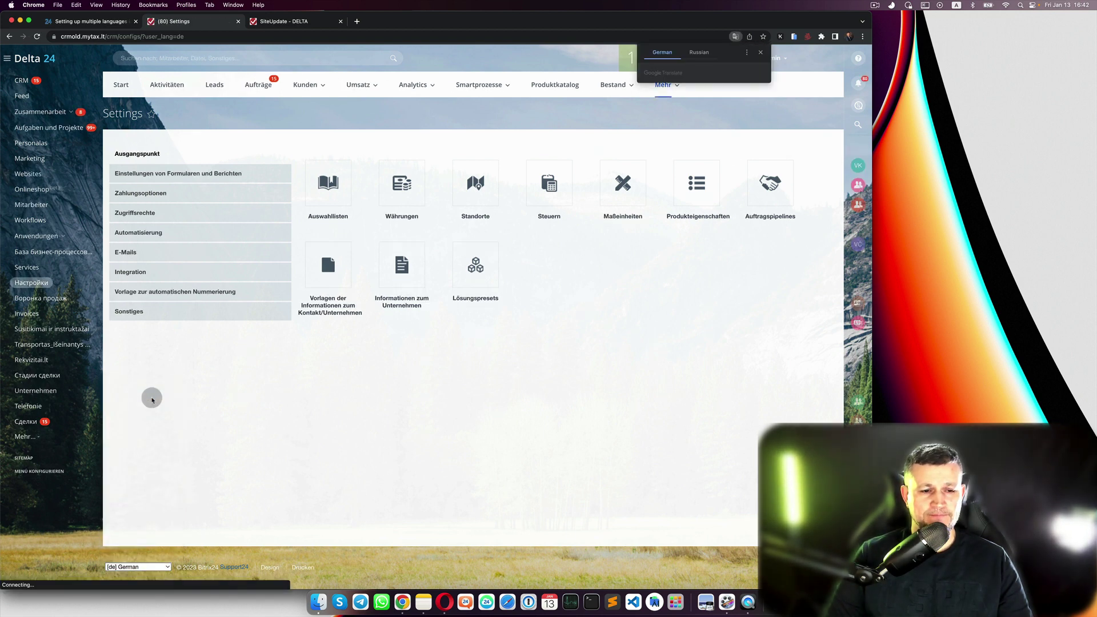
click(153, 567)
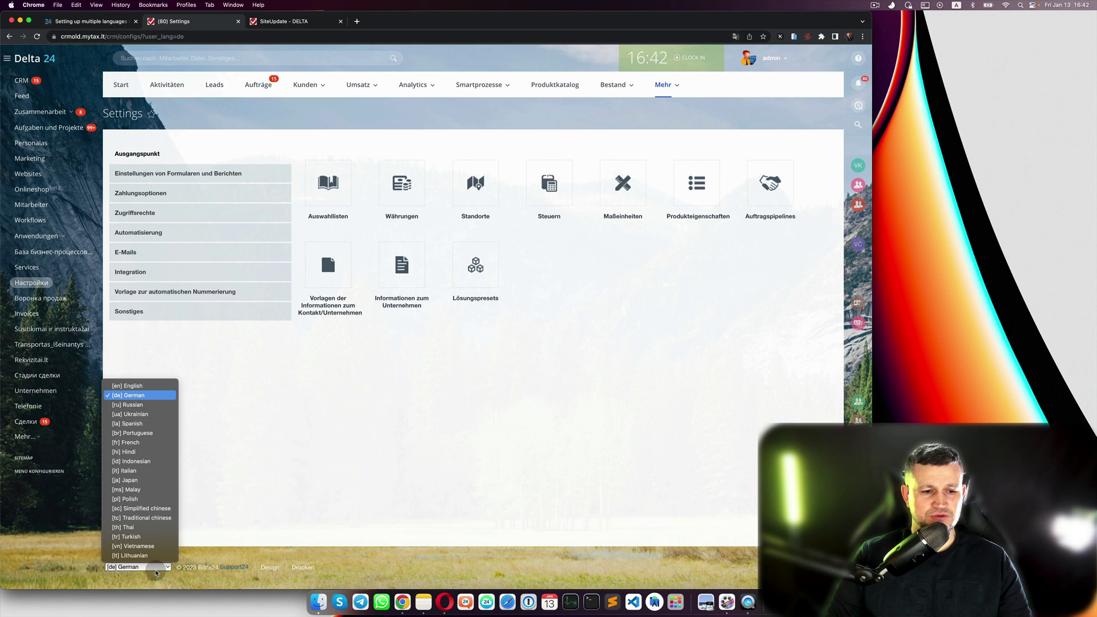
click(150, 423)
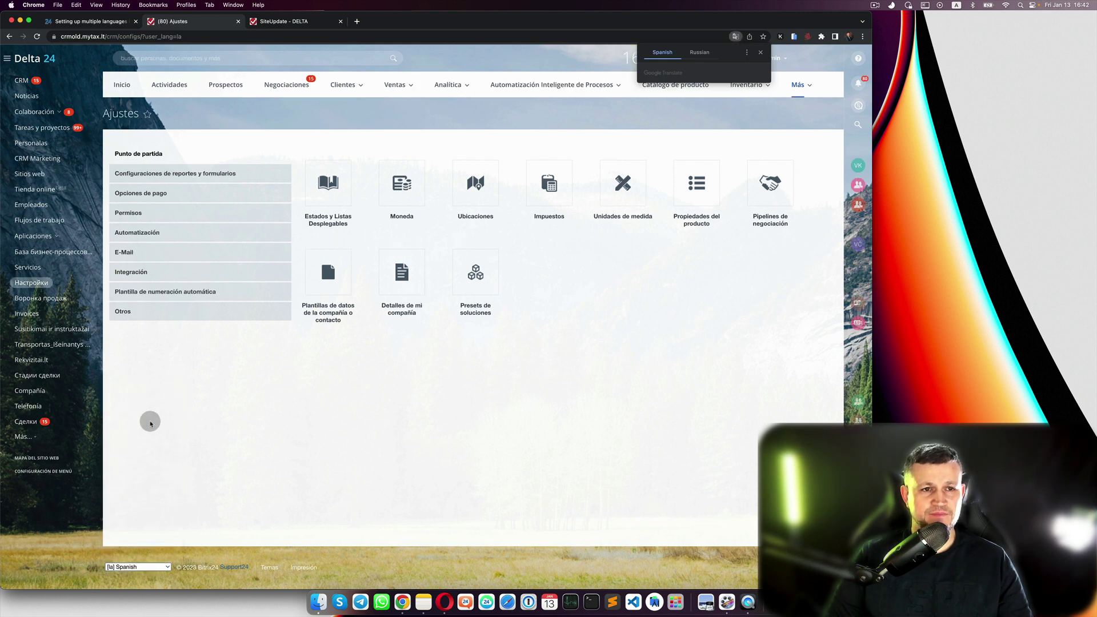
- Return the interface to English and open the SiteUpdate - DELTA Platform Update page
click(160, 566)
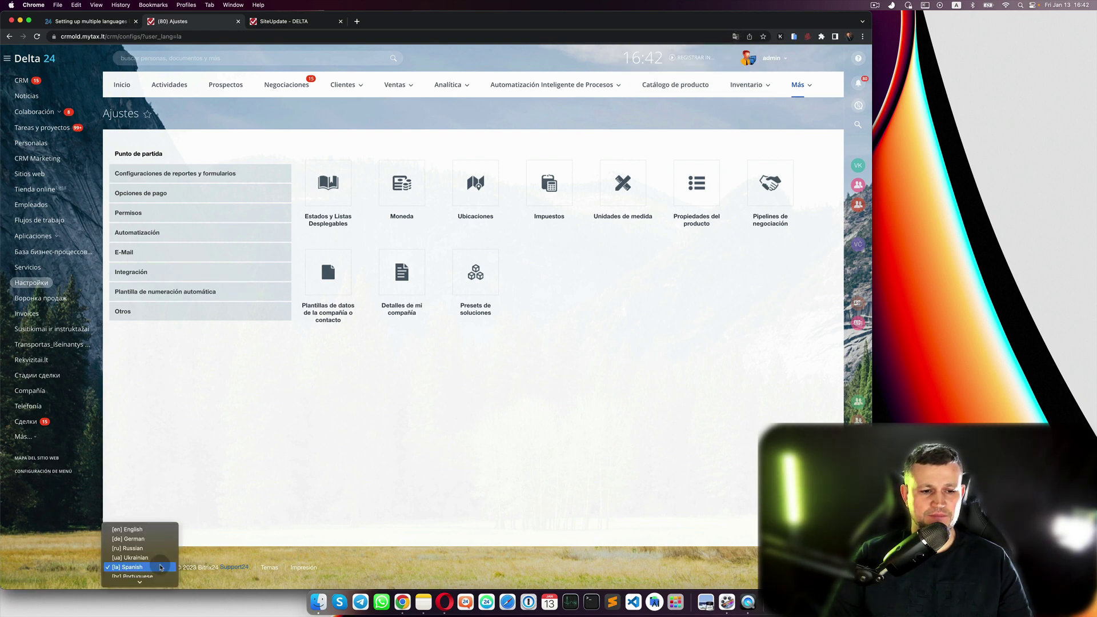
click(167, 530)
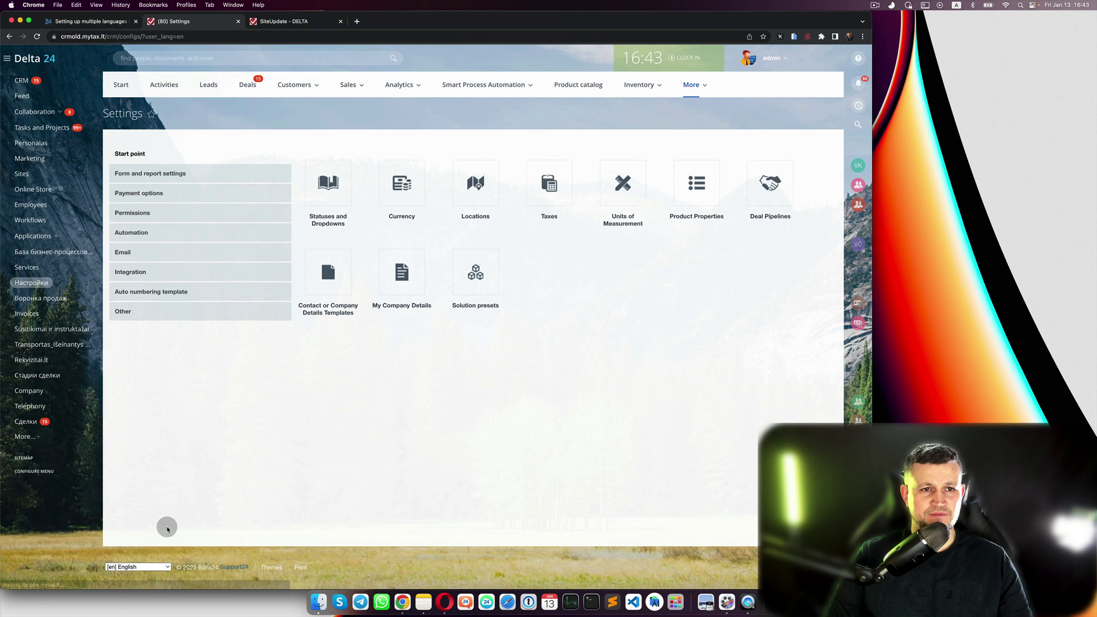
click(301, 22)
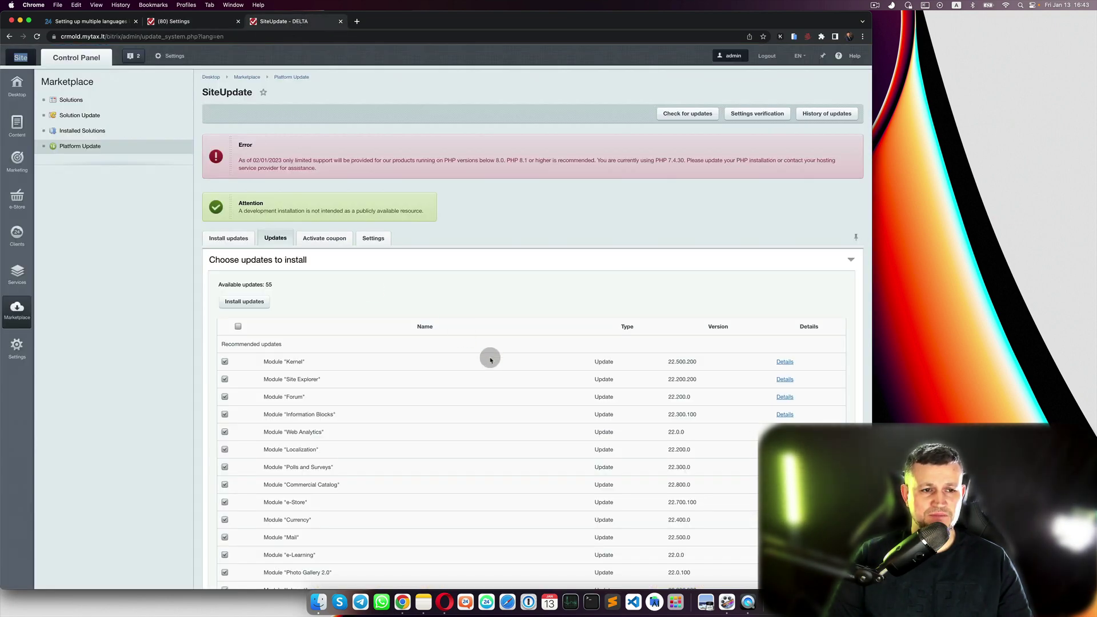
- Scroll to the language-file updates and select the Ukrainian through French (Canada) rows
scroll(502, 374, down, 15)
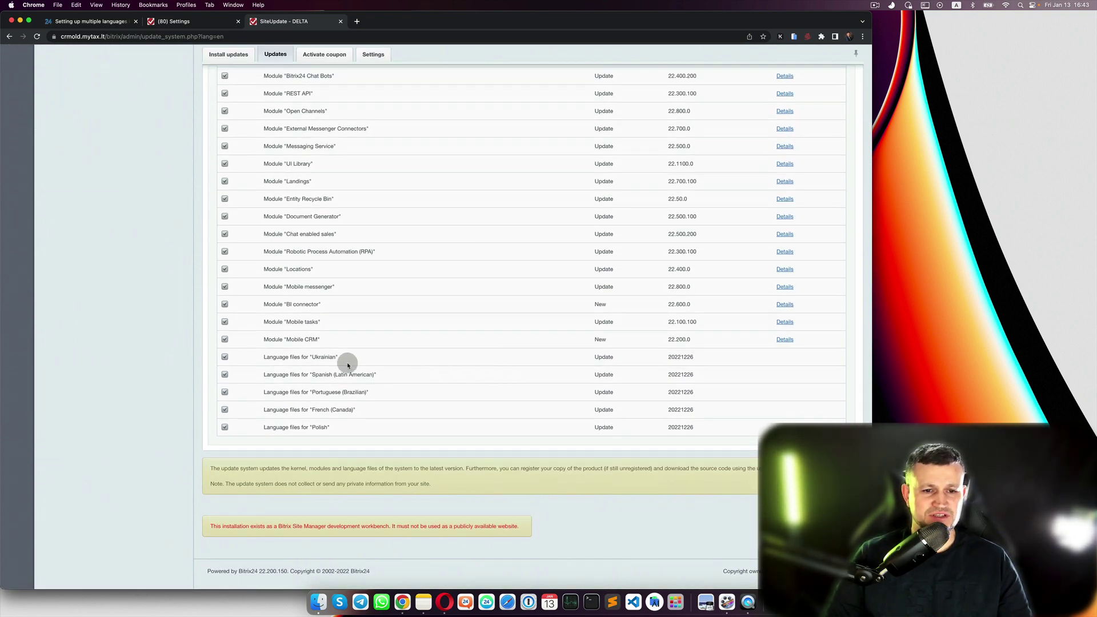
drag(311, 355, 375, 424)
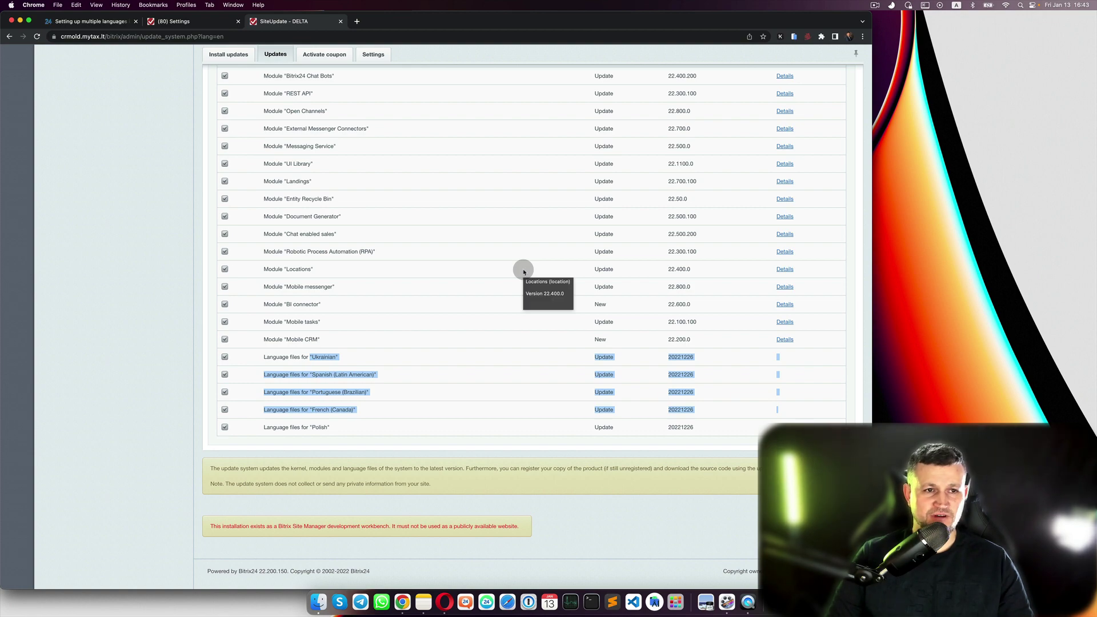
- Go to the top of the 'Setting up multiple languages' article, then switch to the recorded dbconn.php code
click(115, 22)
scroll(407, 343, up, 15)
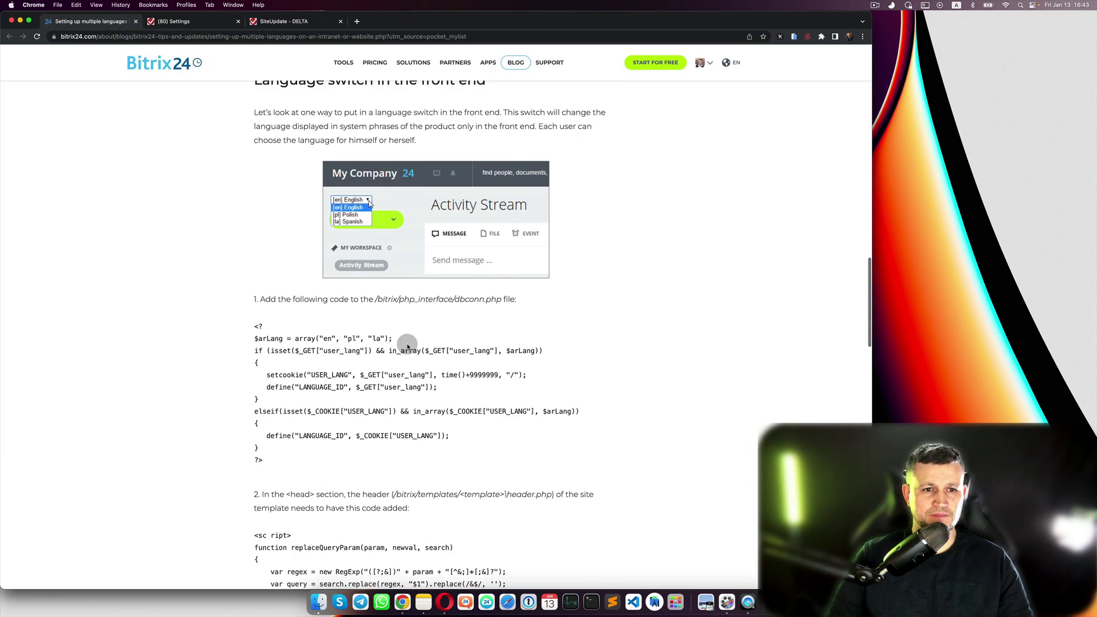
scroll(406, 346, up, 15)
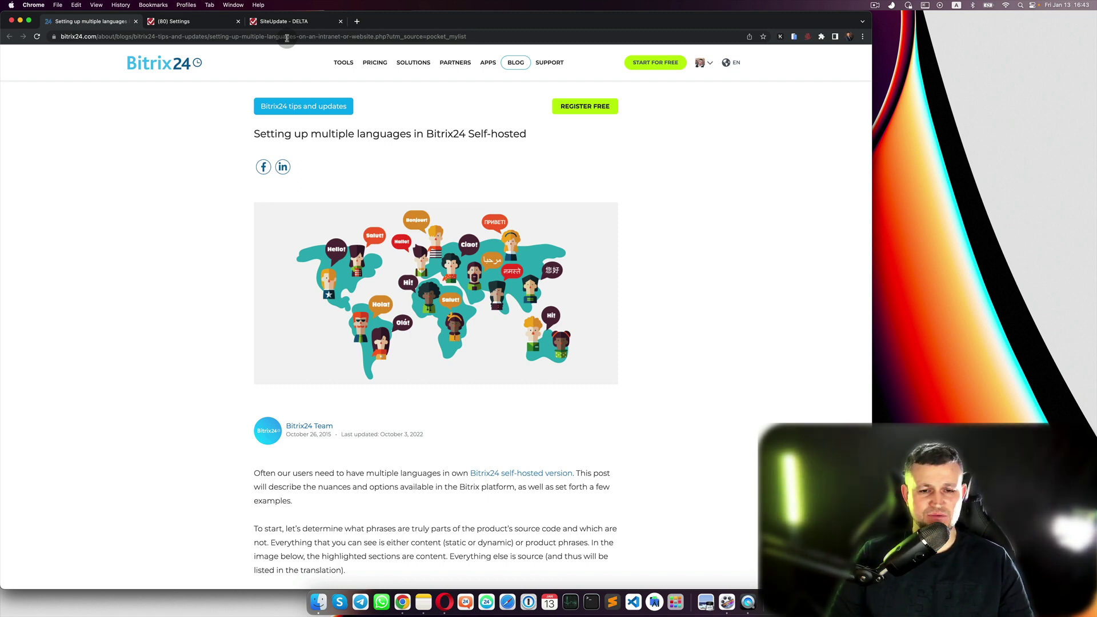
key(super+Tab)
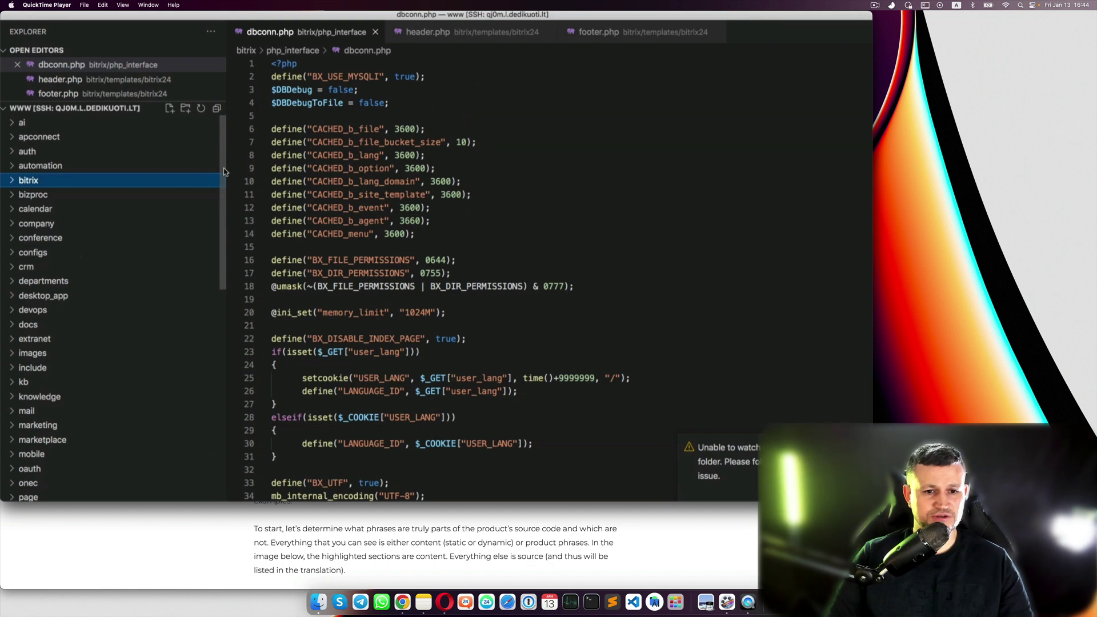
- Show dbconn.php in bitrix/php_interface with its user_lang block on lines 23–31
mouse_move(441, 474)
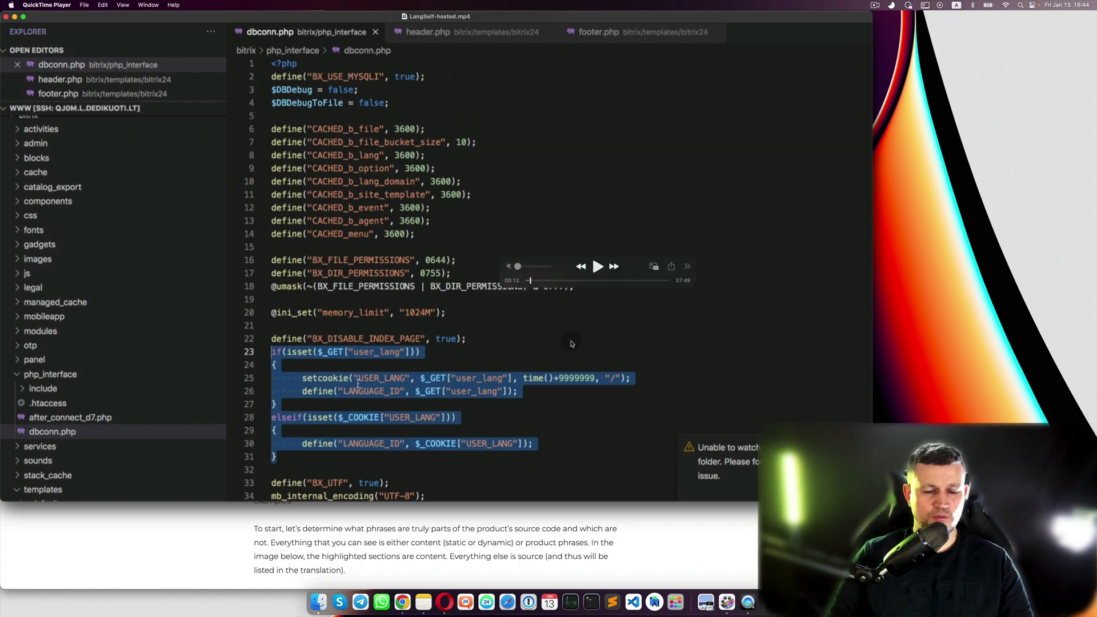
- Scroll the blog article to step 1's dbconn.php code block, then return to the recorded editor
click(533, 531)
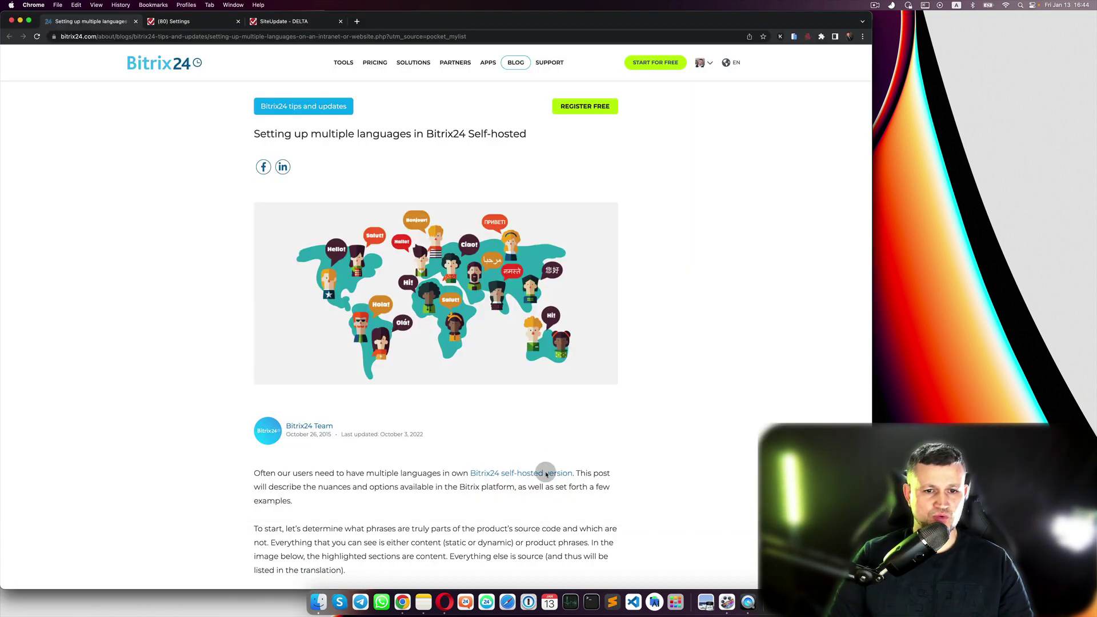
scroll(528, 389, down, 8)
scroll(528, 390, down, 18)
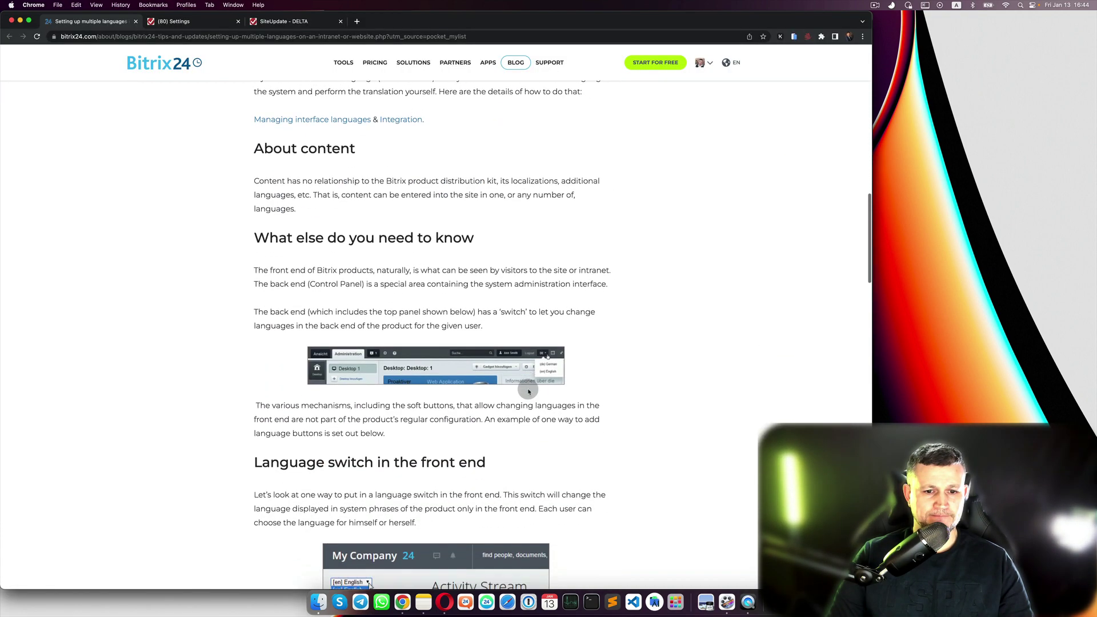
scroll(528, 390, down, 3)
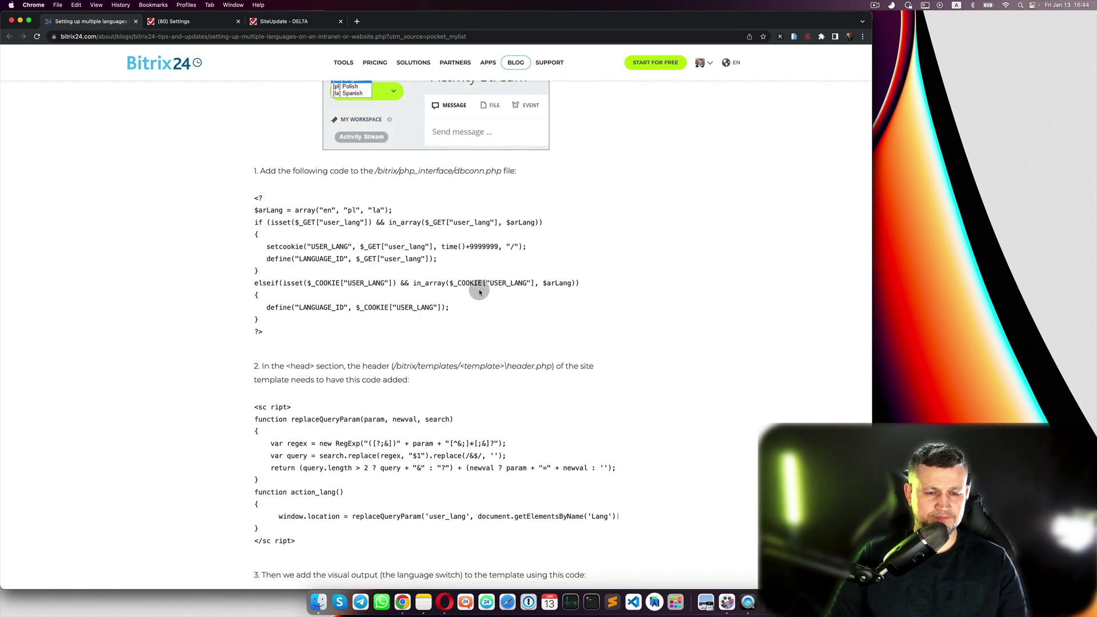
key(super+Tab)
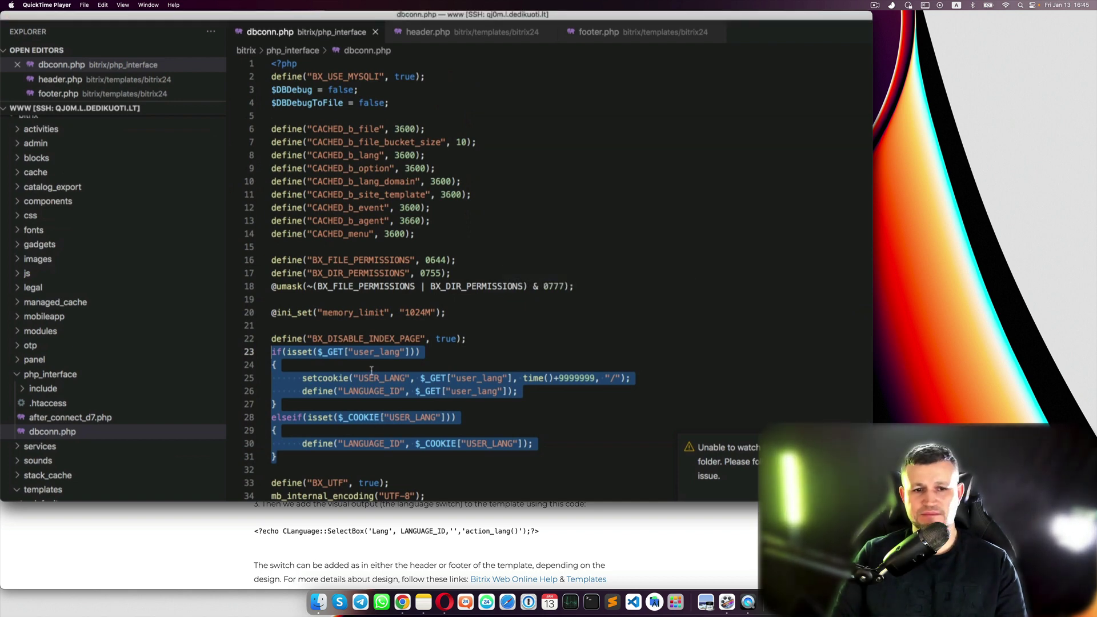
- Play the recording to header.php's replaceQueryParam and action_lang script on lines 171–184
mouse_move(609, 267)
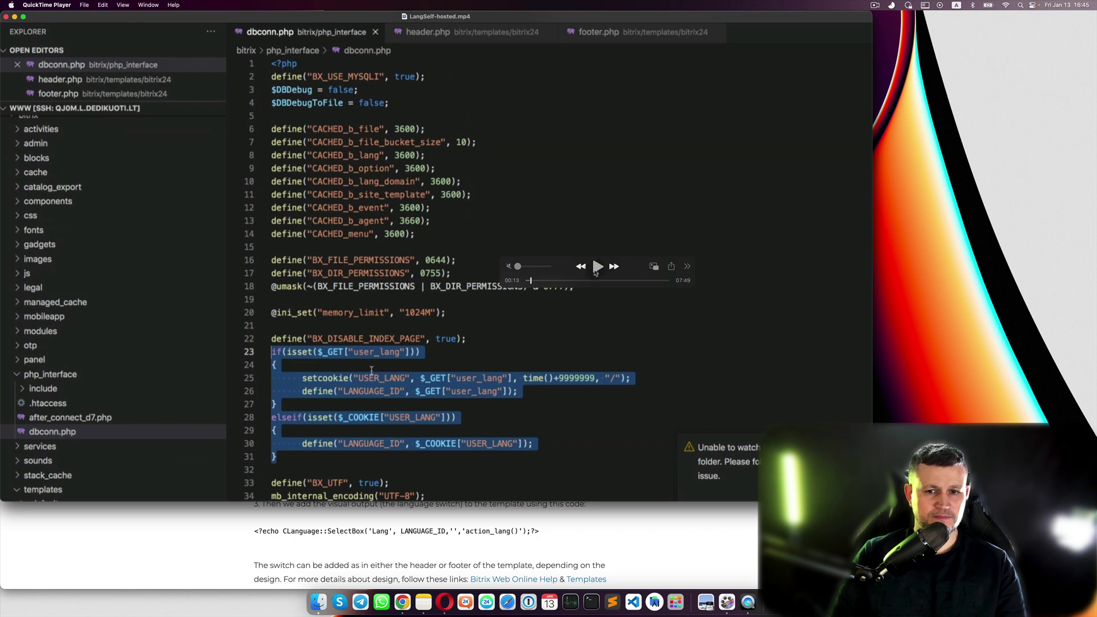
click(595, 271)
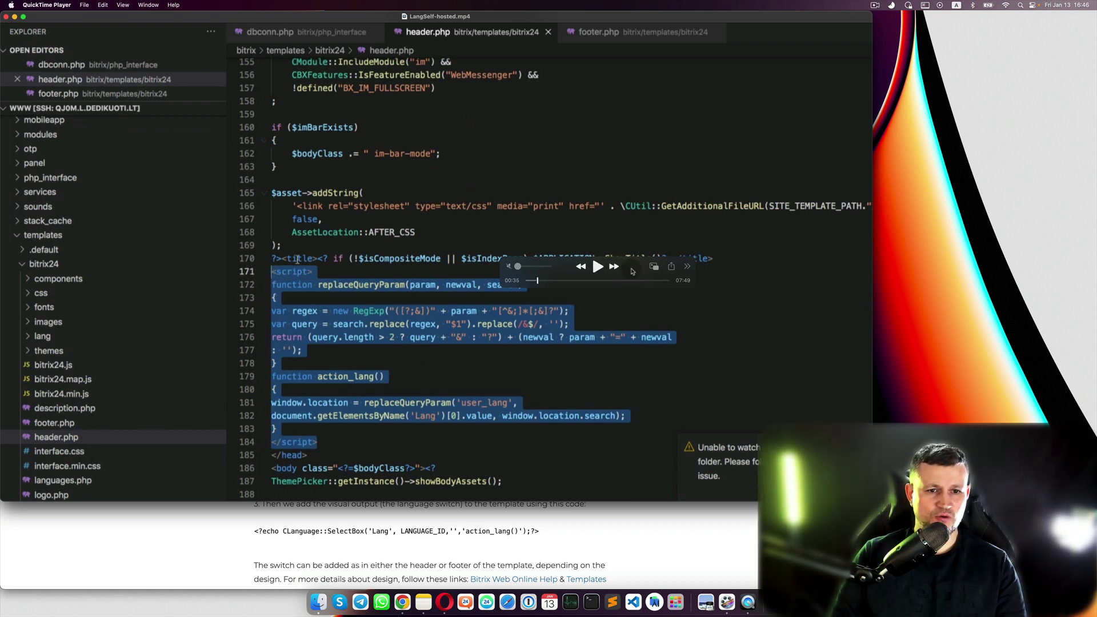
drag(572, 274, 586, 170)
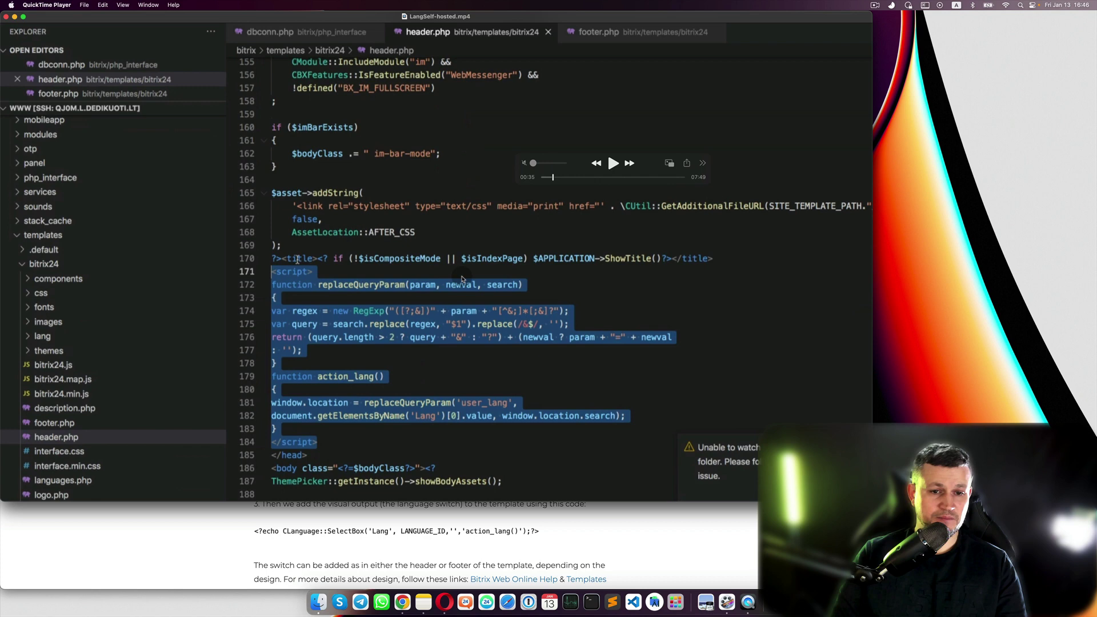
key(super+Tab)
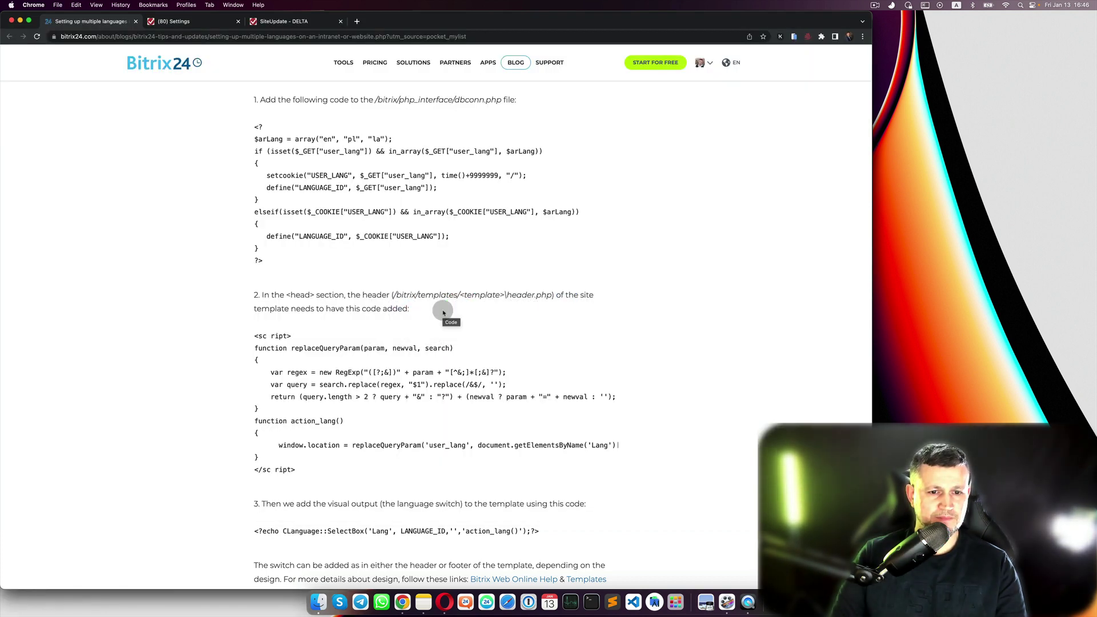
key(super+Tab)
click(613, 164)
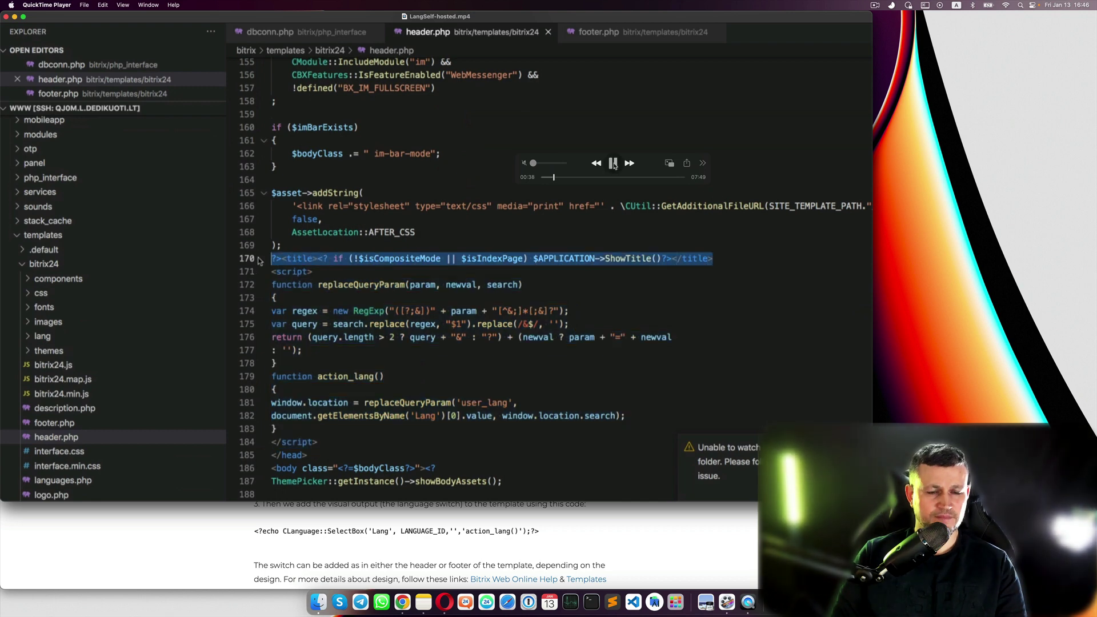
click(613, 164)
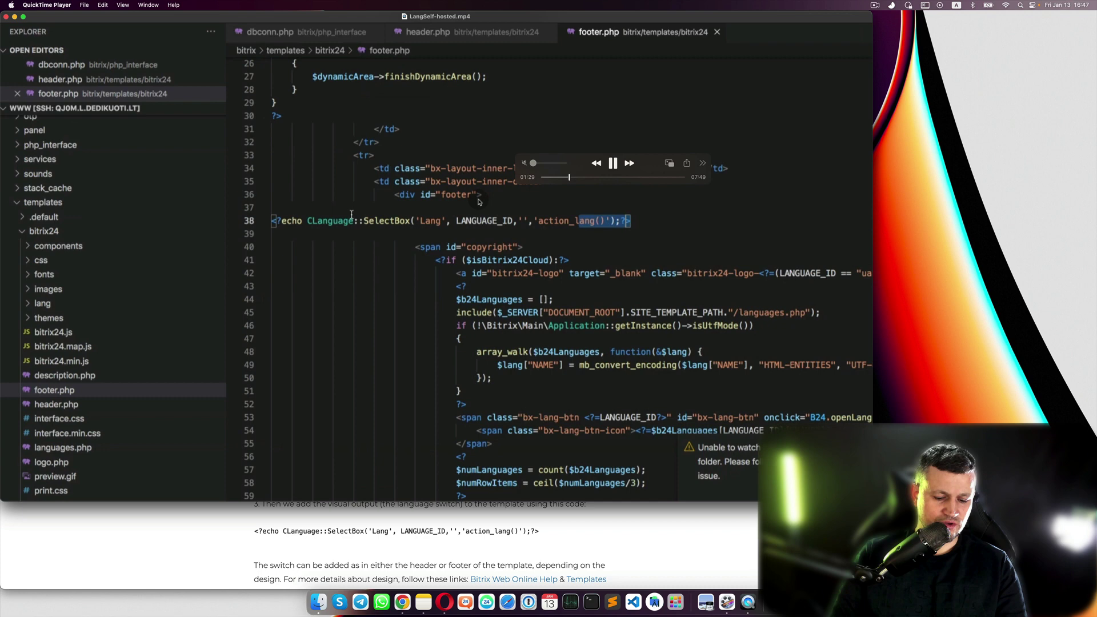
- Return to the Bitrix24 multiple-languages article in Chrome after the footer.php edit
key(super+Tab)
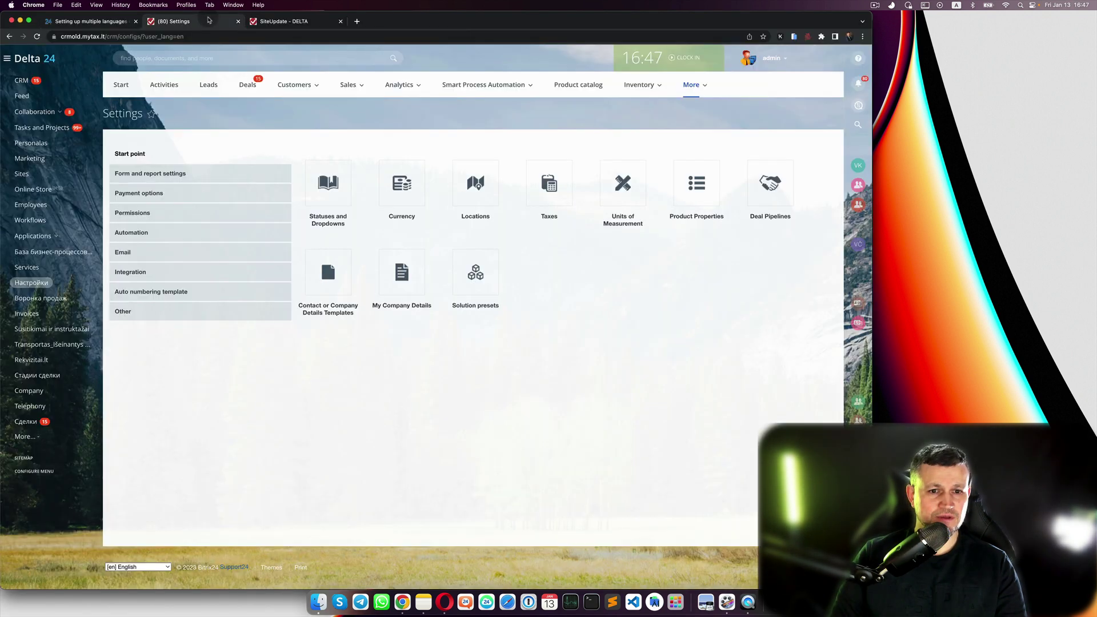
- Open the CRM Settings page and expand the footer language switcher's list of languages
click(207, 22)
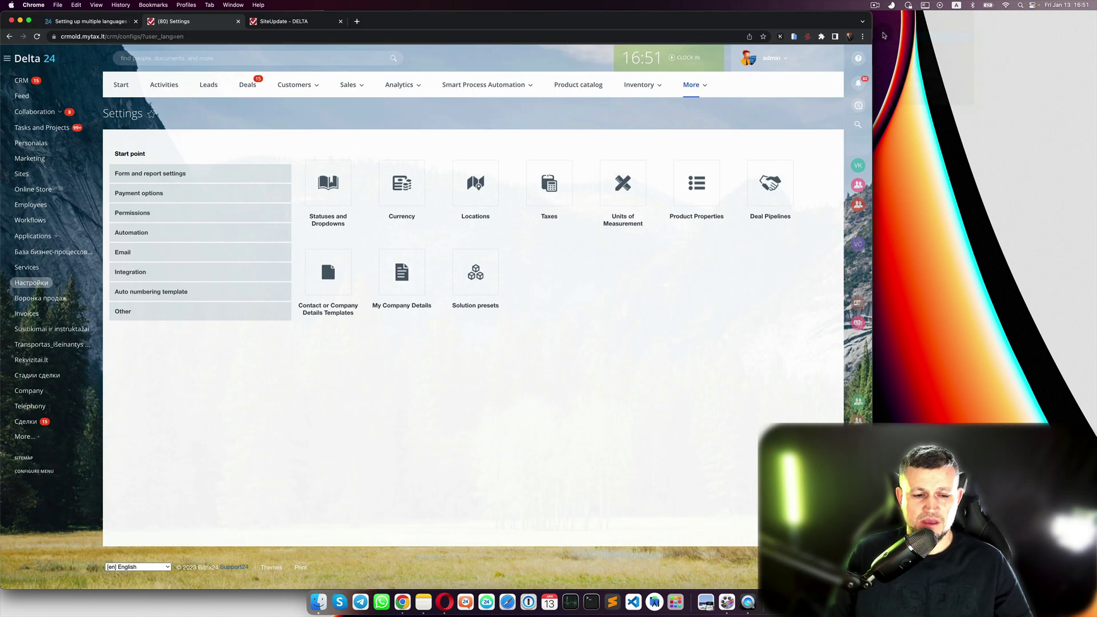
click(482, 487)
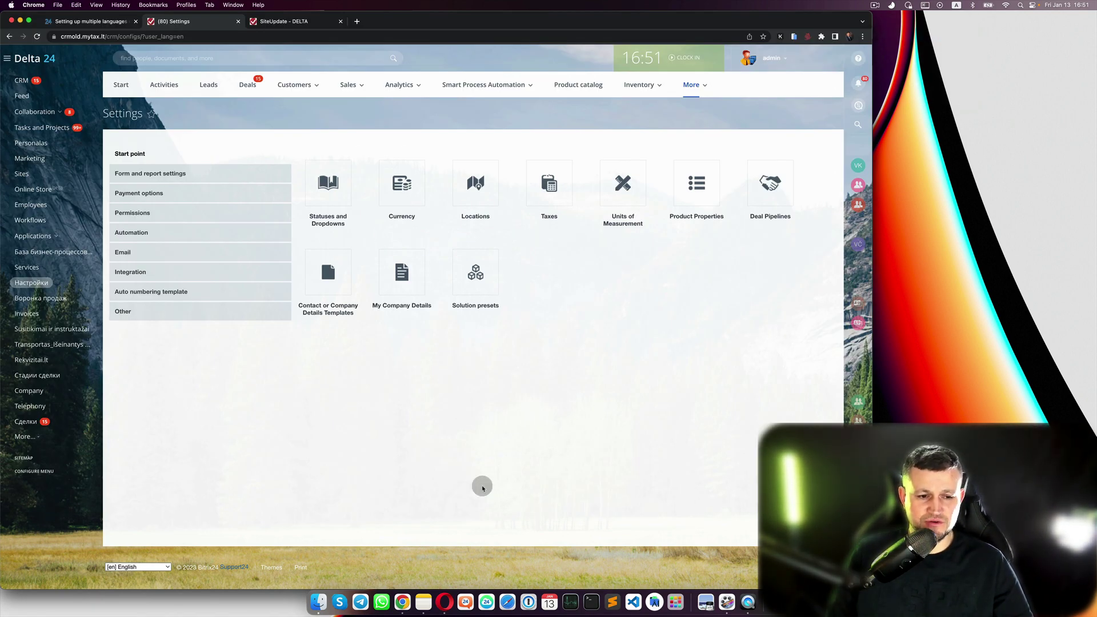
click(167, 567)
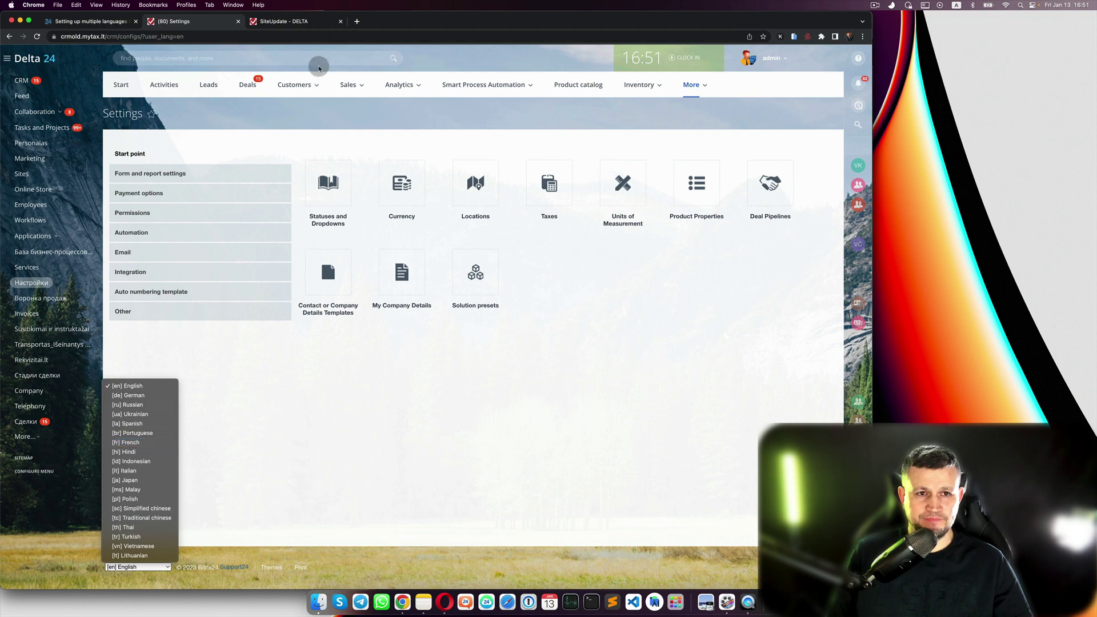
- Close the language list keeping English, then reload the SiteUpdate platform update page
click(282, 400)
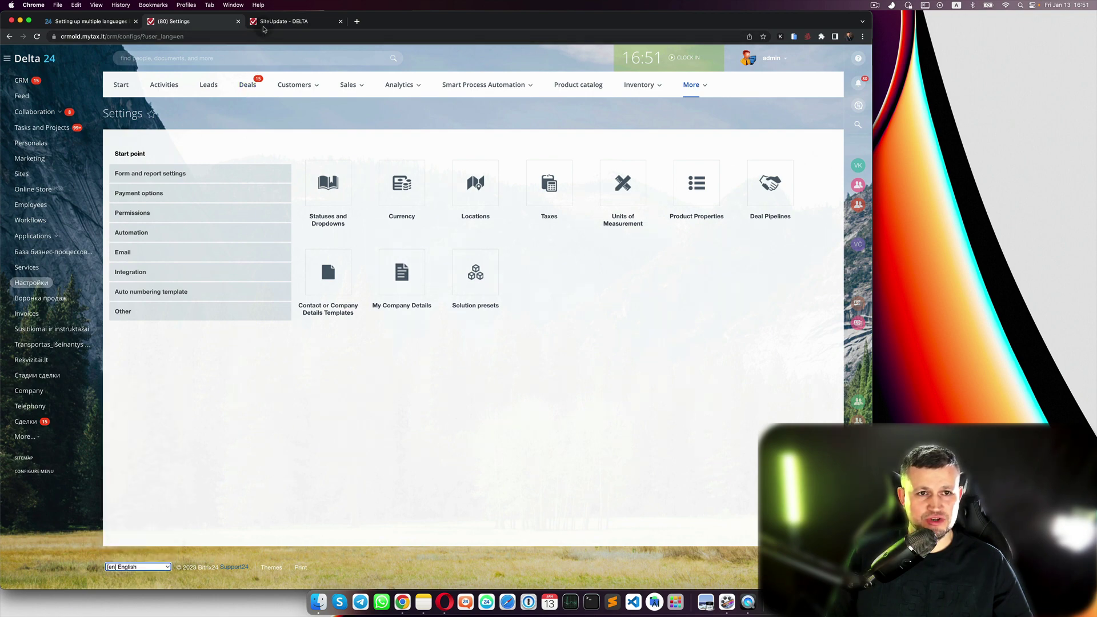
click(280, 22)
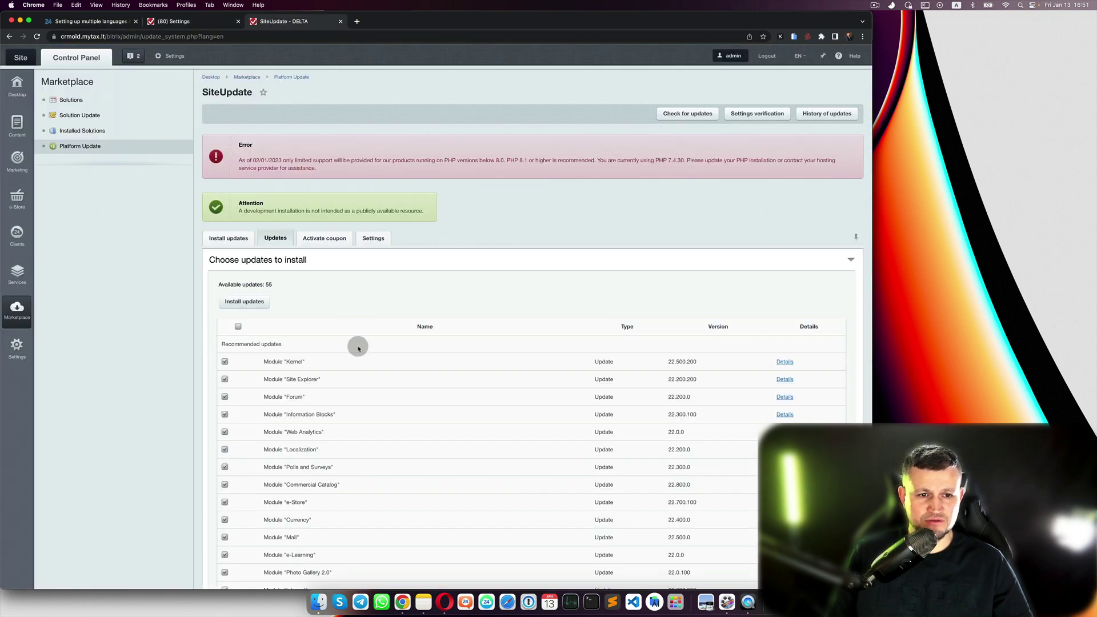
scroll(358, 346, down, 5)
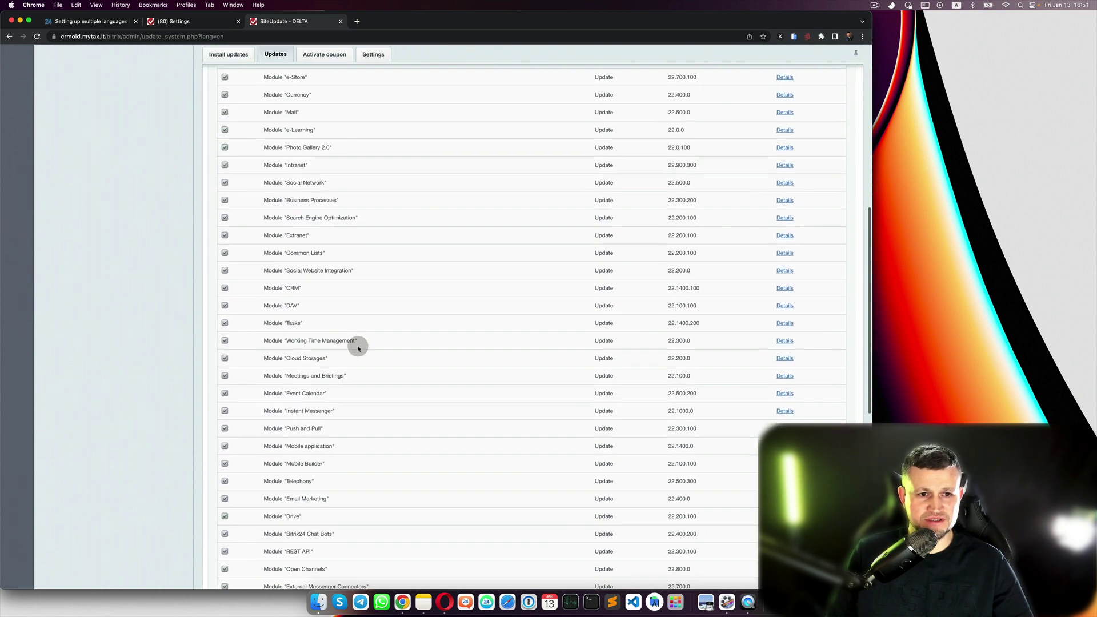
scroll(357, 346, up, 5)
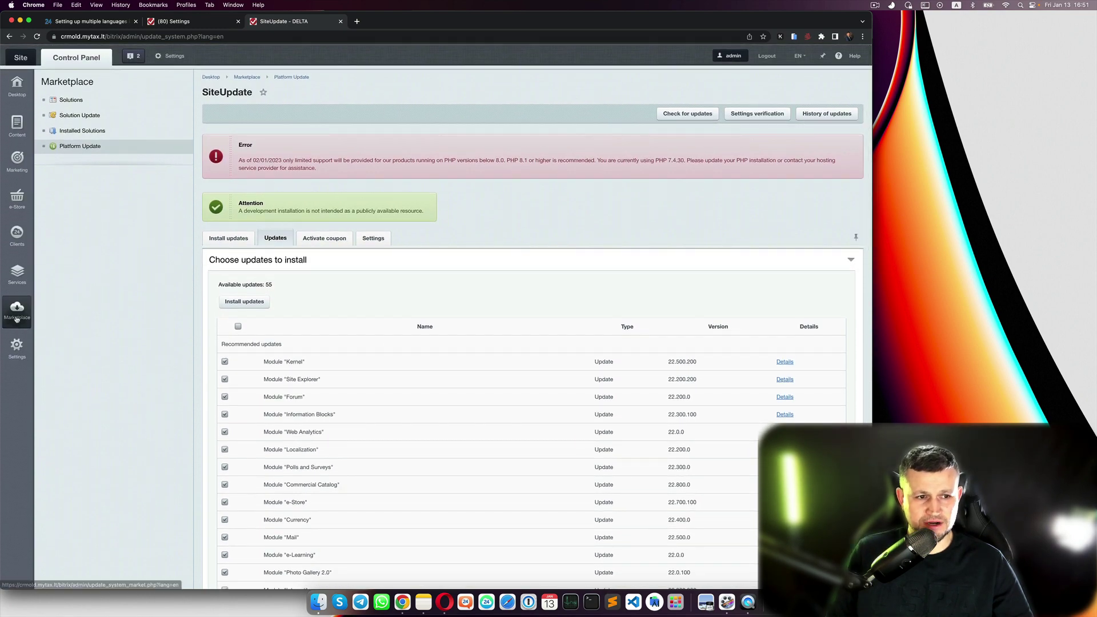
click(86, 147)
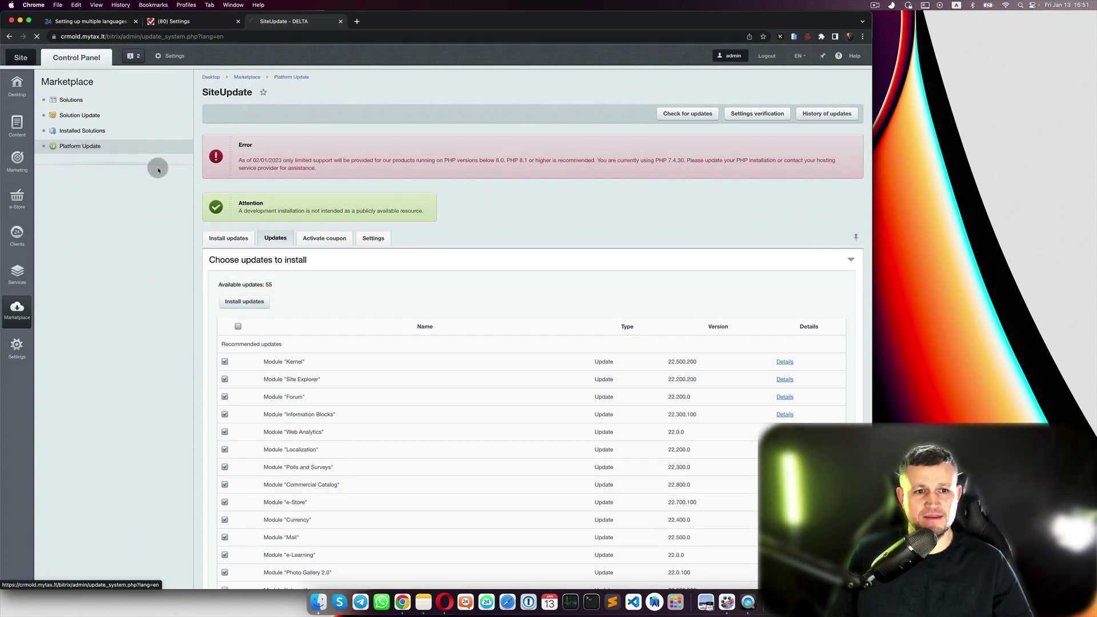
- Show the 55 available updates and select the five language-file update rows
click(278, 238)
scroll(280, 240, down, 5)
scroll(280, 240, down, 10)
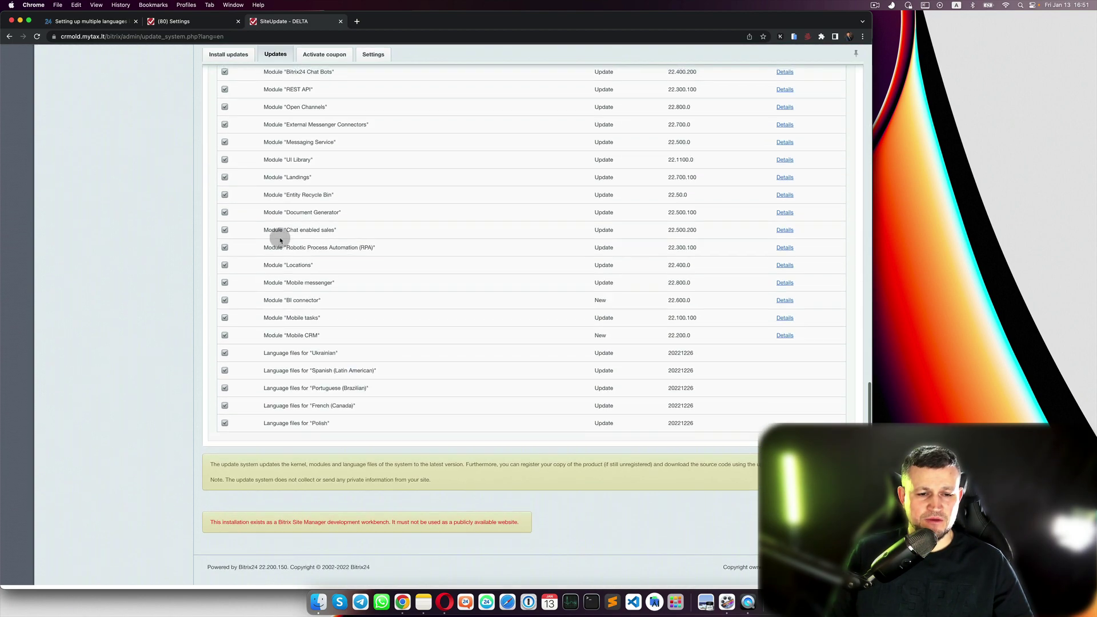
drag(336, 428, 260, 353)
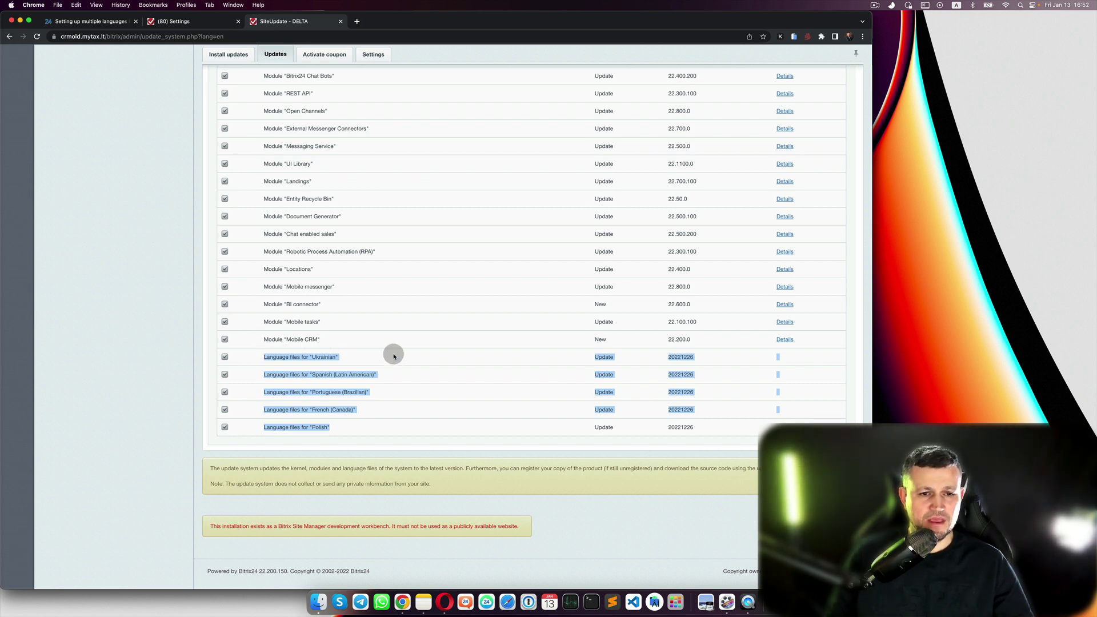
scroll(393, 356, up, 20)
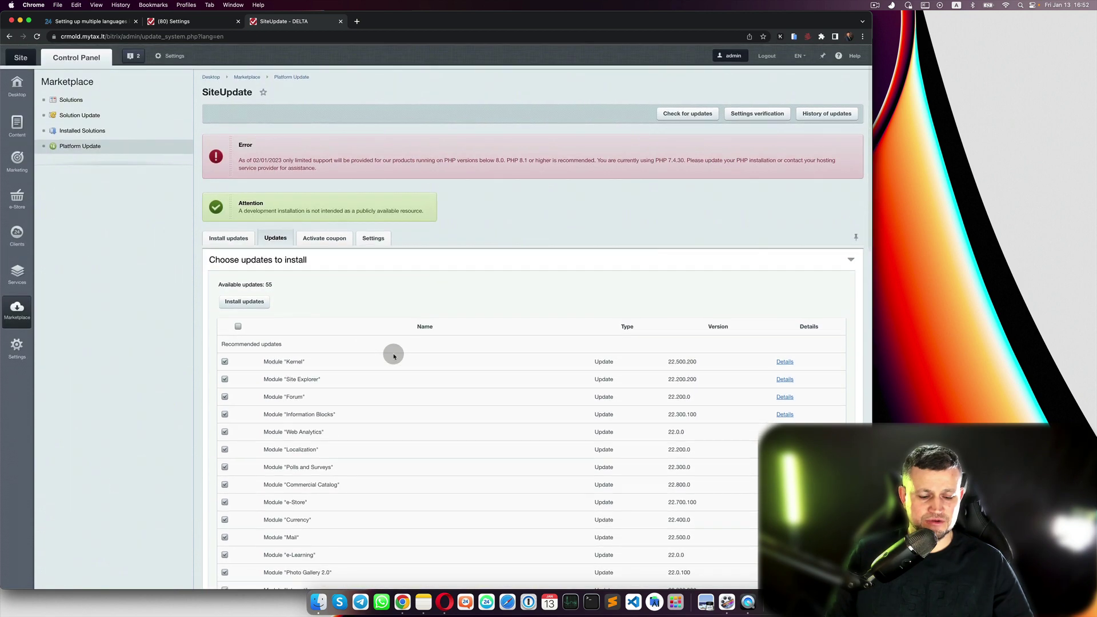
mouse_move(393, 356)
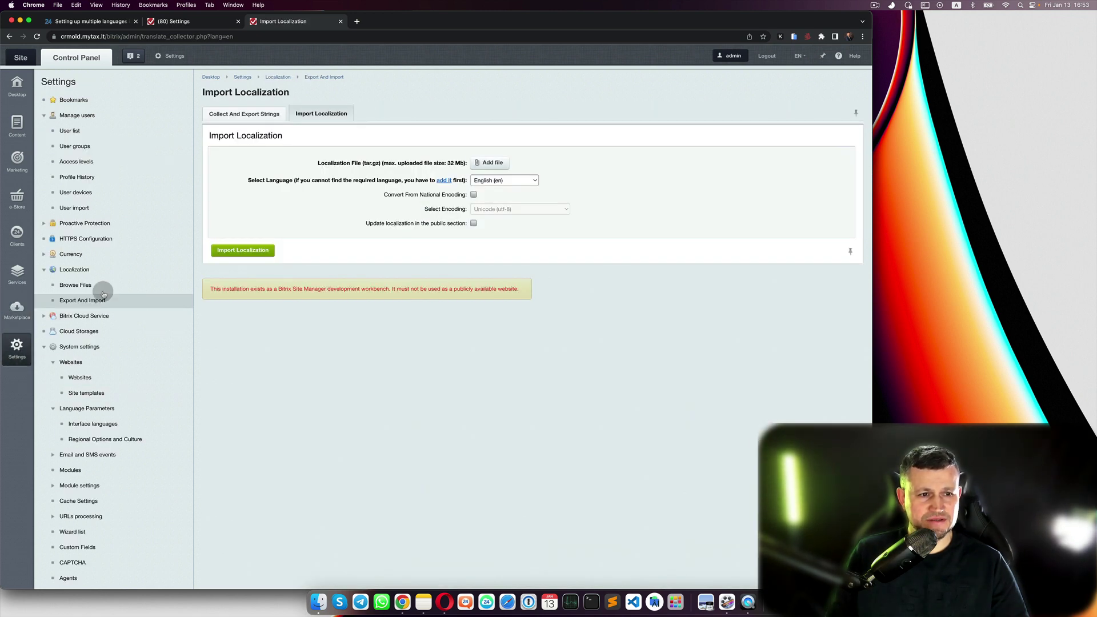
- Expand Localization and open the Import Localization form under Export And Import
click(94, 274)
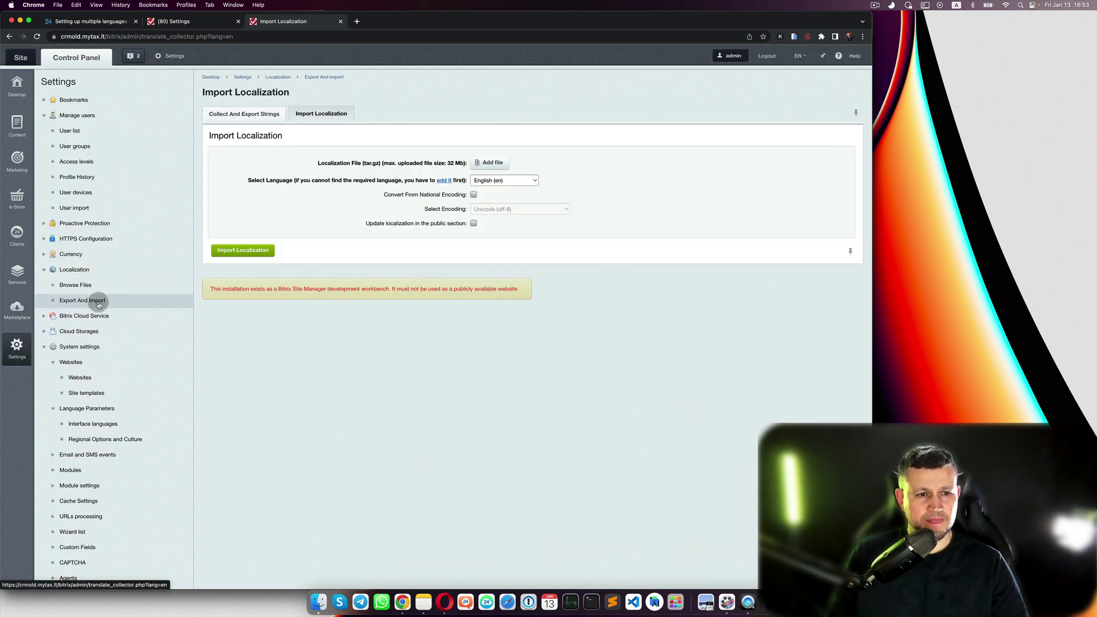
click(93, 298)
click(305, 110)
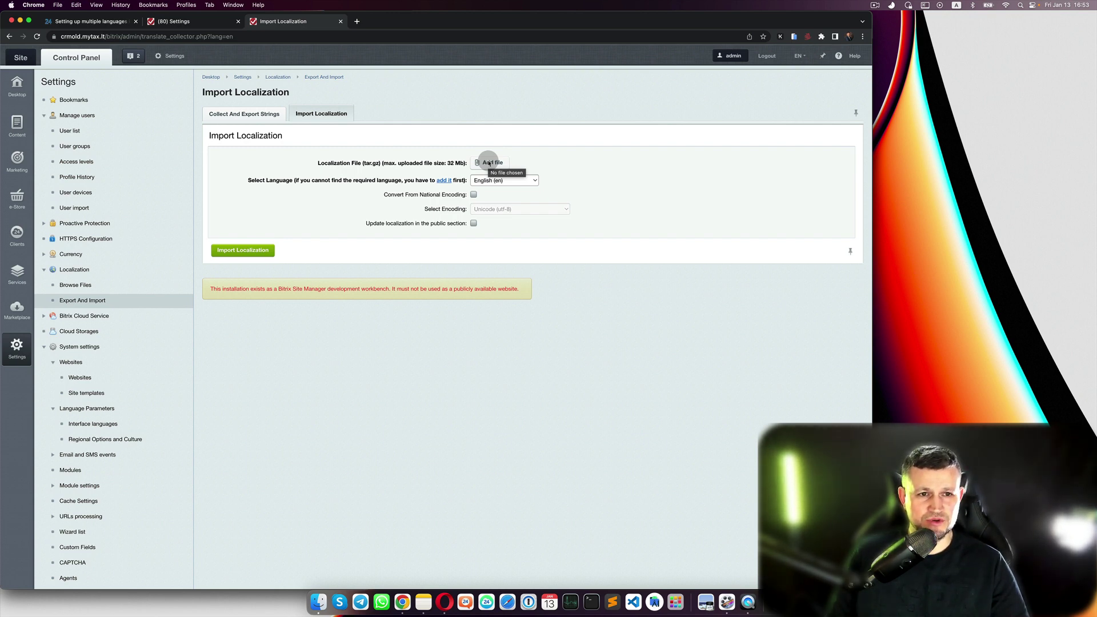
- Choose Vietnamese (vn) as the Collect And Export Strings language, then show the Import Localization form
click(275, 114)
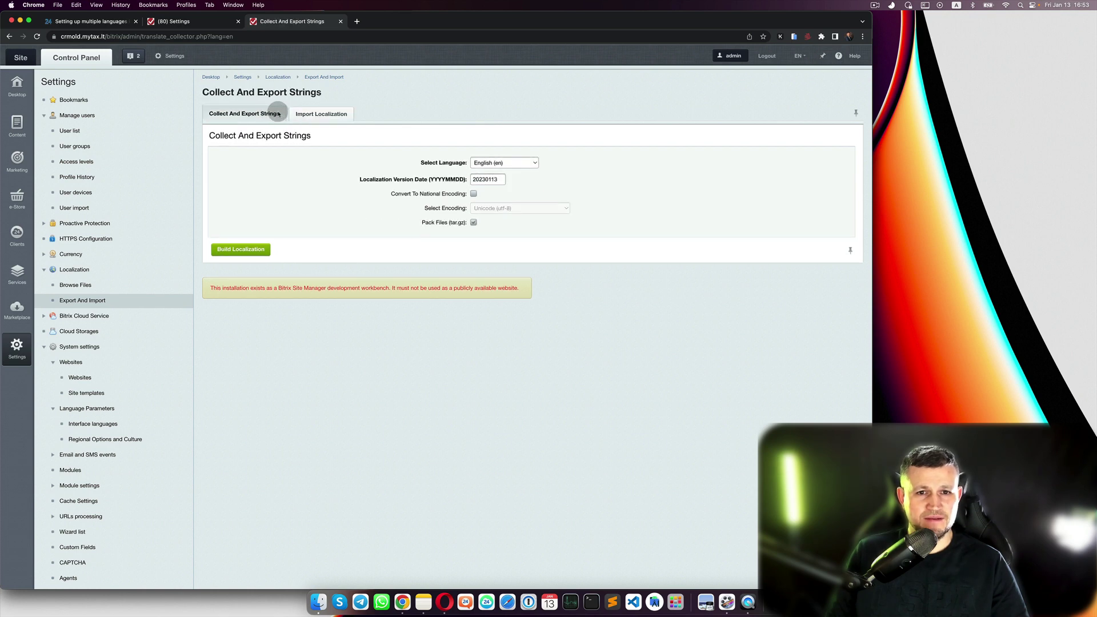
click(521, 164)
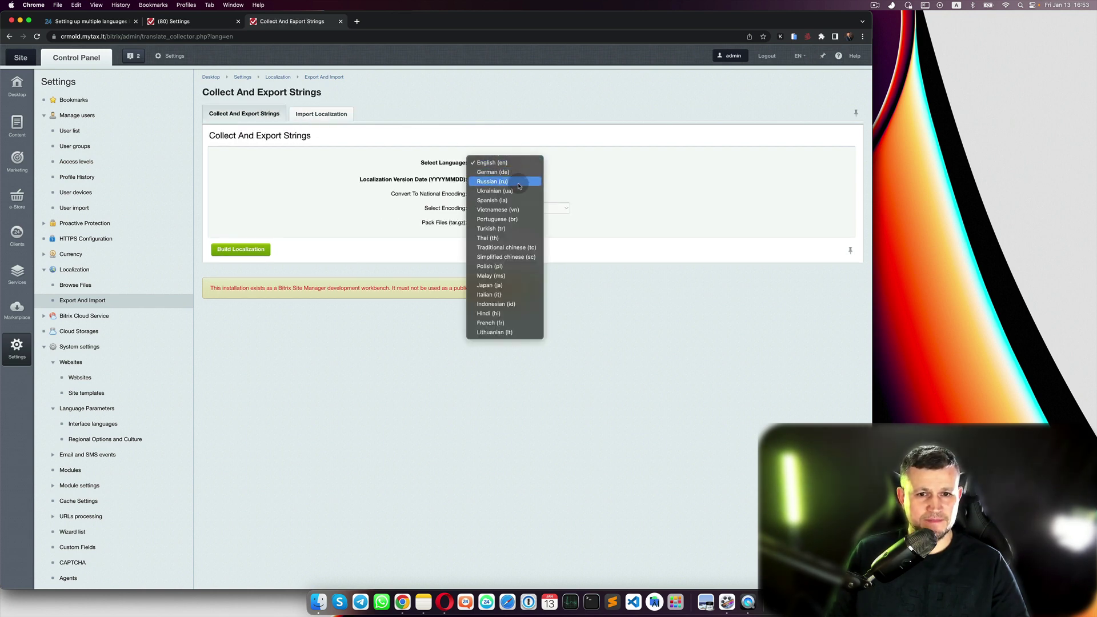
click(522, 210)
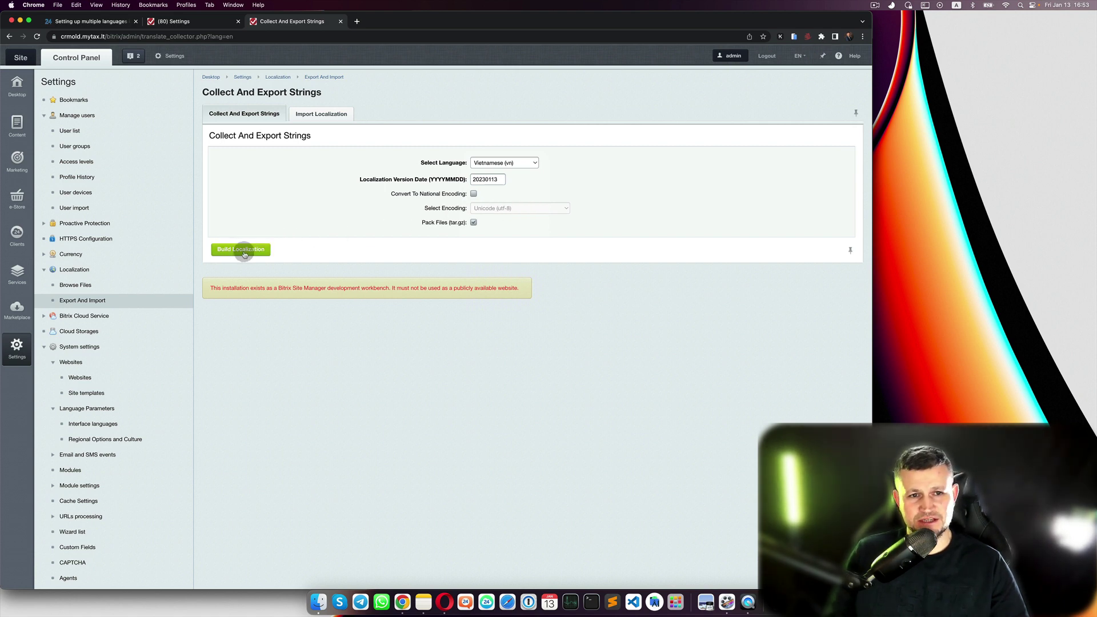
click(328, 113)
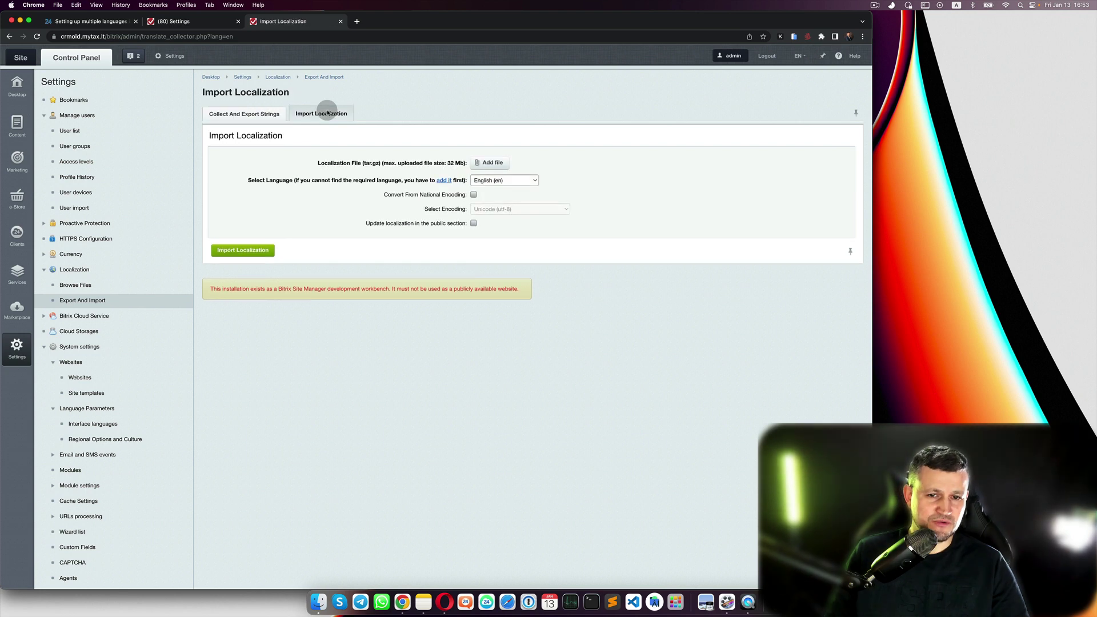